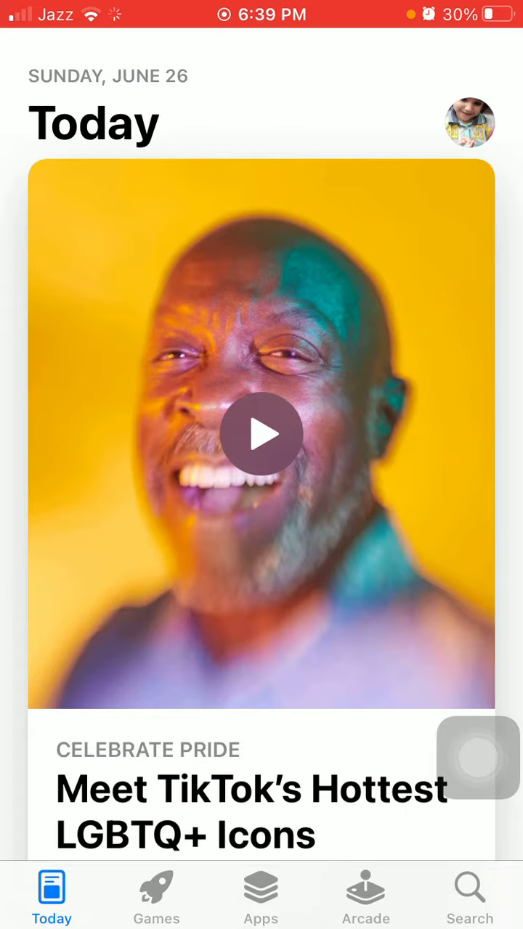
left_click(470, 122)
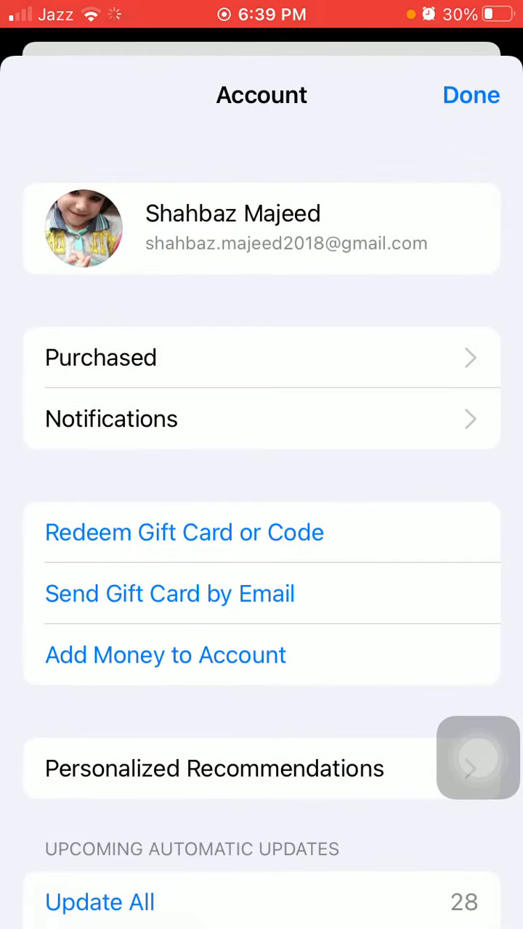
left_click(262, 419)
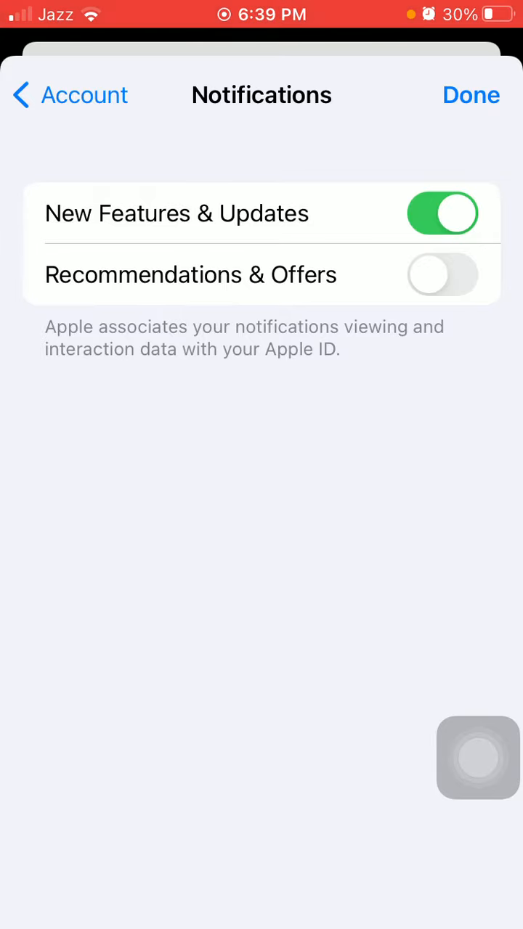
left_click(470, 94)
- Close the App Store via the app switcher and go to Settings > App Store
left_click(478, 759)
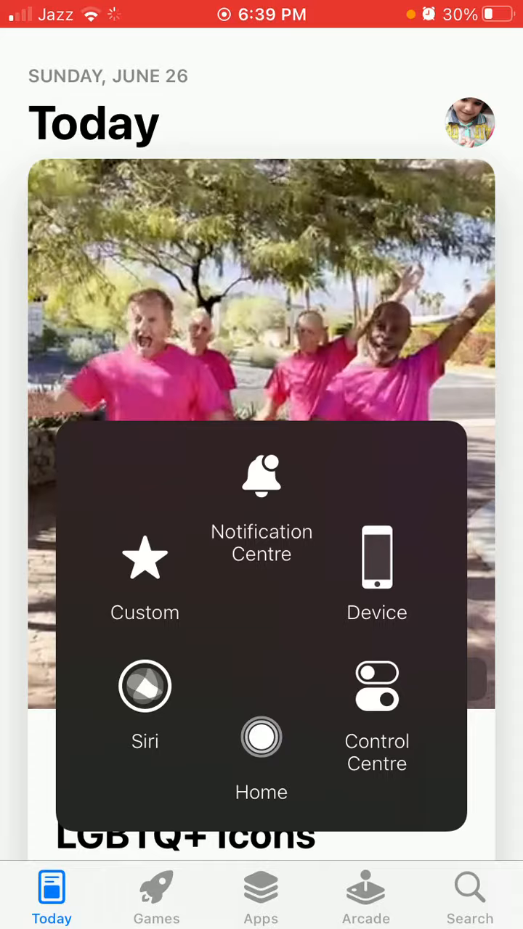
double_click(259, 738)
left_click_drag(262, 465, 262, 73)
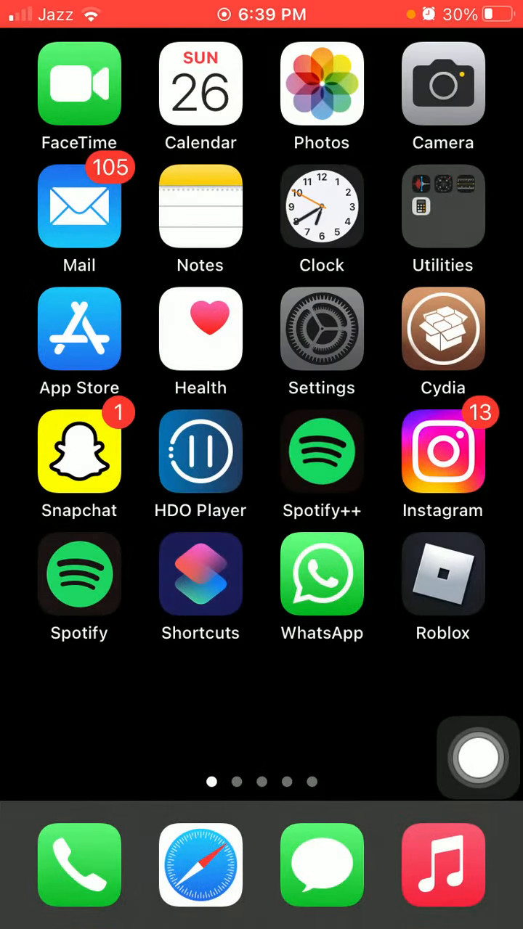
left_click(320, 330)
scroll(262, 508, "down", 10)
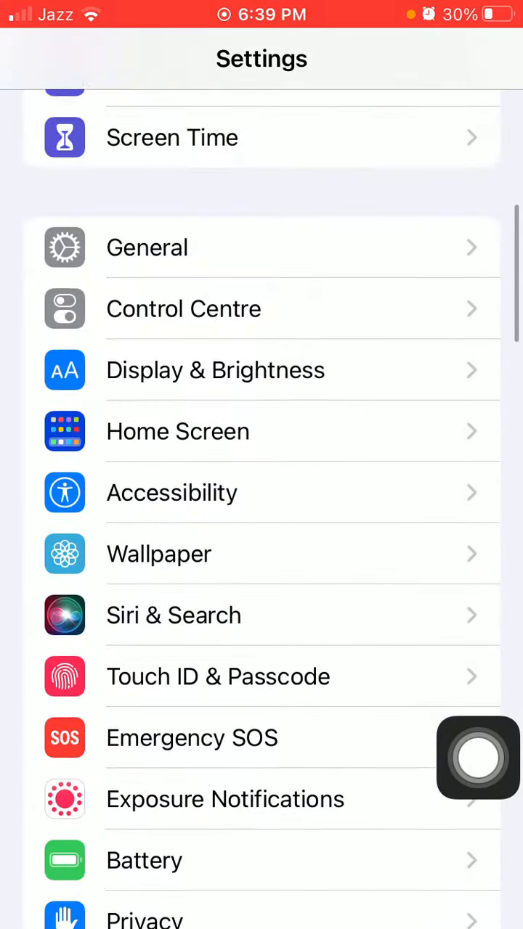
scroll(261, 508, "down", 4)
left_click(261, 666)
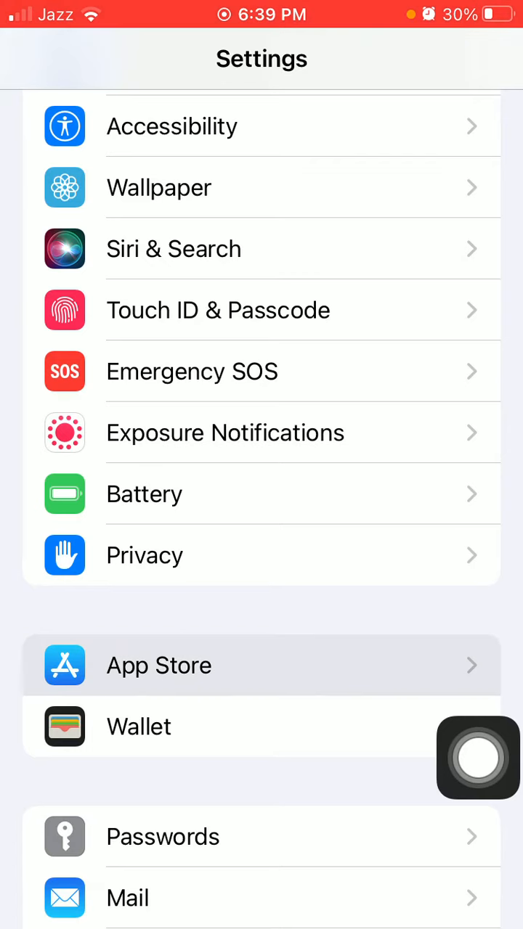
scroll(262, 508, "down", 5)
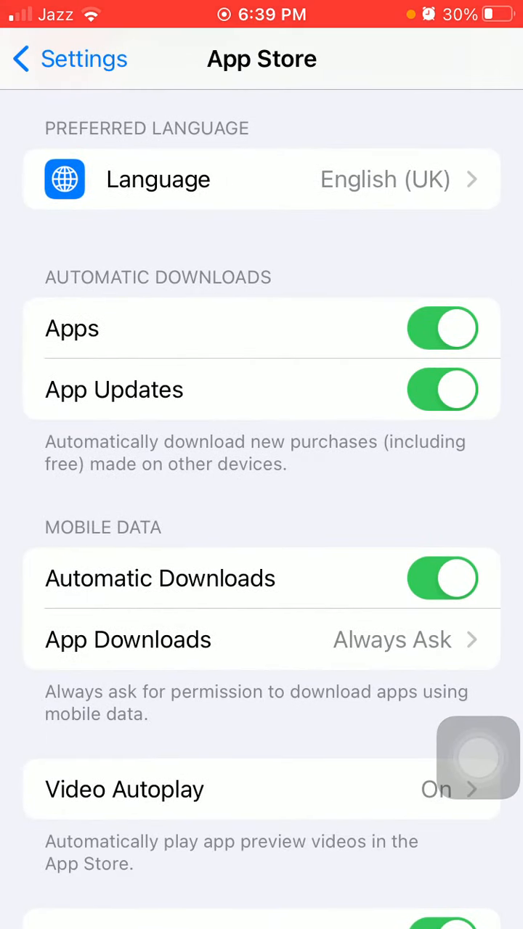
- Switch off automatic downloads for Apps, Mobile Data and App Updates
left_click(442, 328)
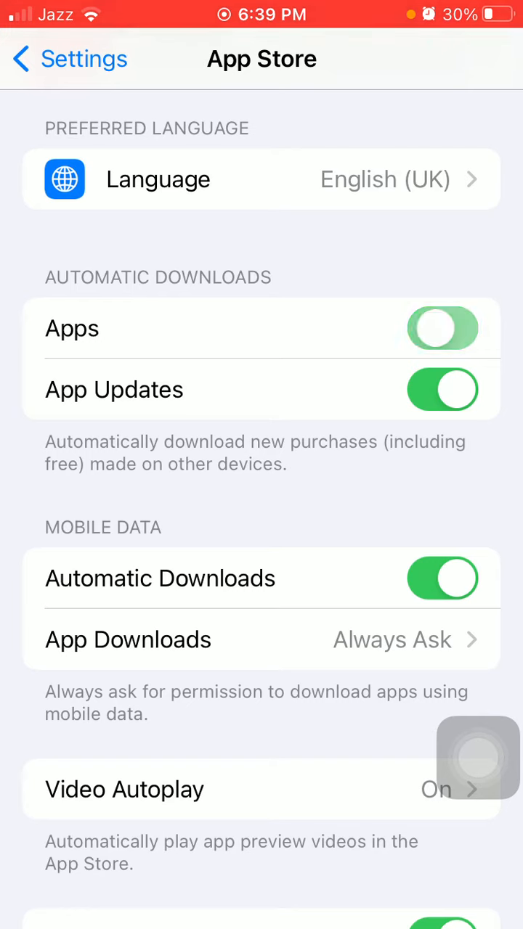
left_click(442, 328)
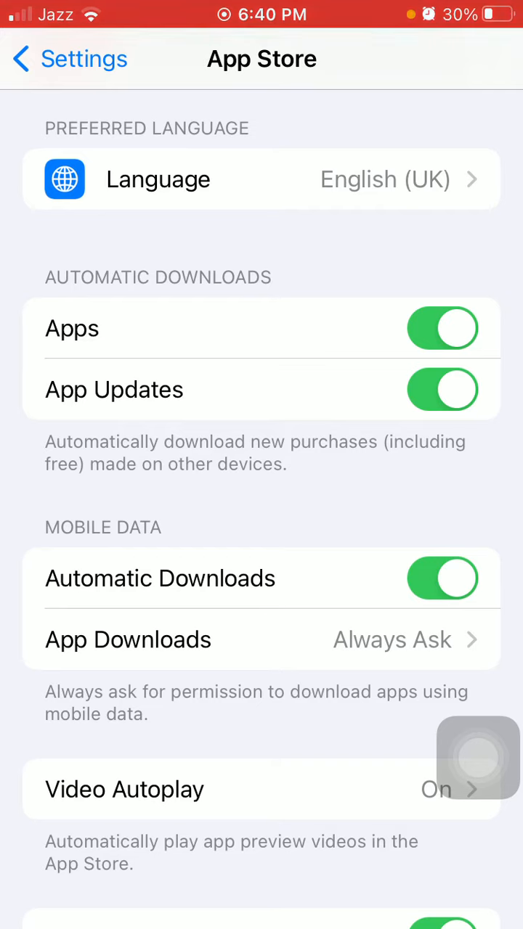
left_click(442, 328)
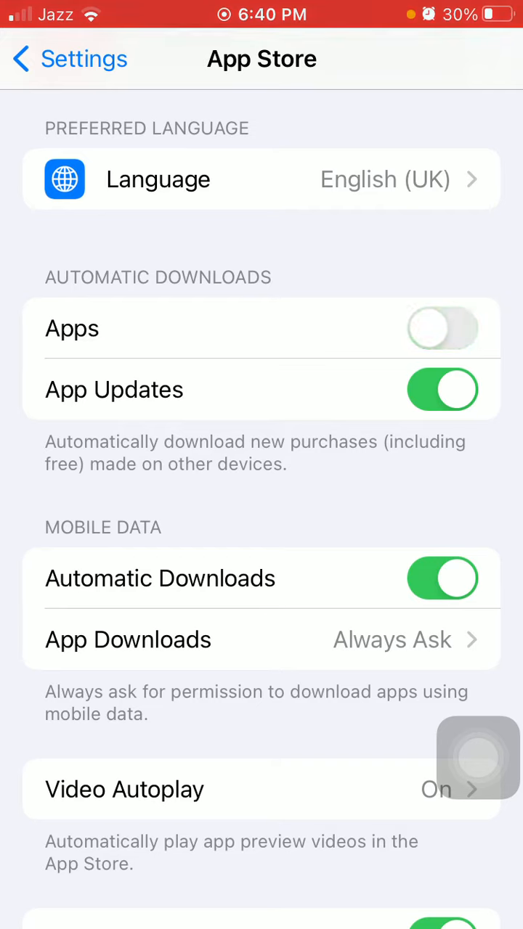
left_click(442, 578)
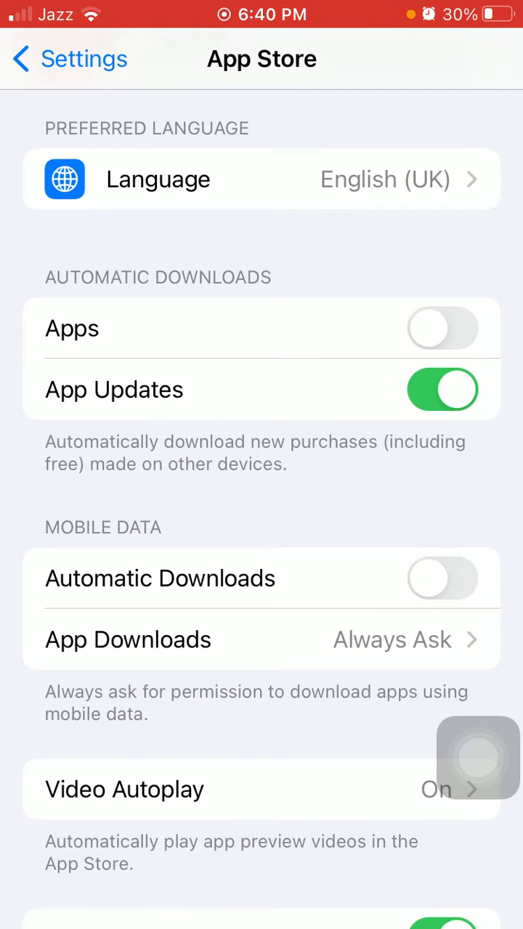
left_click(442, 389)
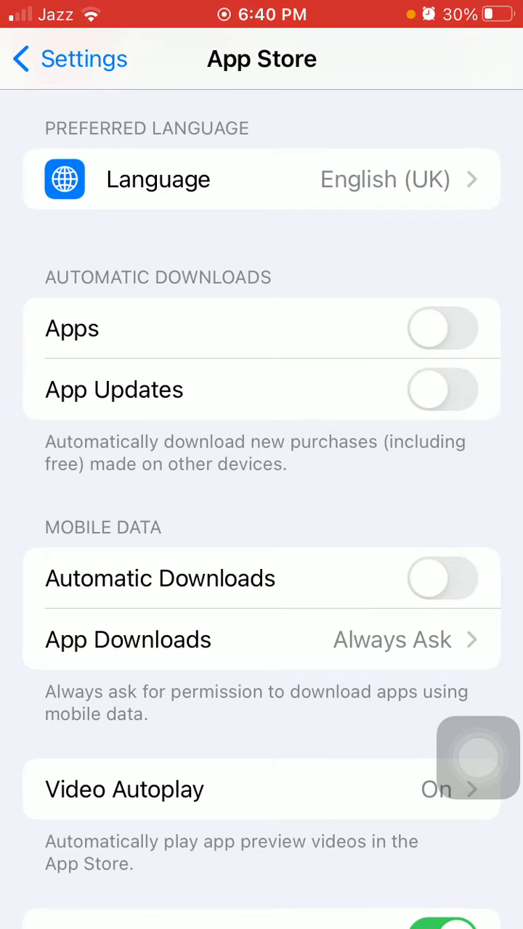
- Navigate General > Transfer or Reset iPhone > Reset and choose Reset Location & Privacy
left_click(69, 59)
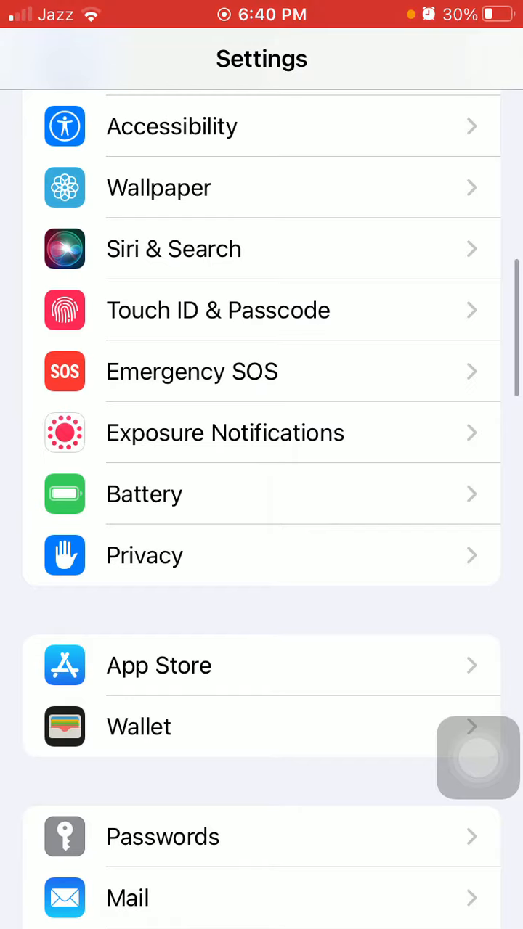
scroll(261, 464, "up", 2)
scroll(261, 465, "up", 3)
left_click(262, 431)
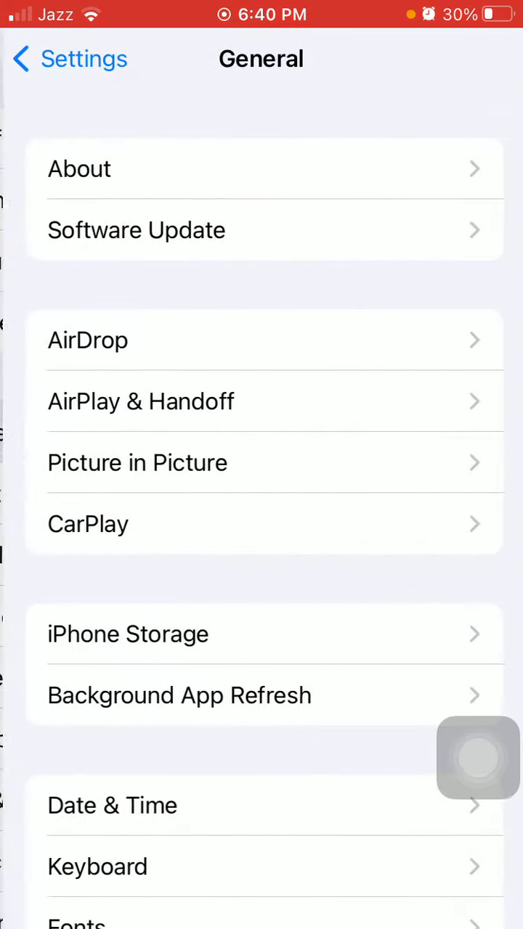
scroll(261, 464, "down", 8)
left_click(262, 707)
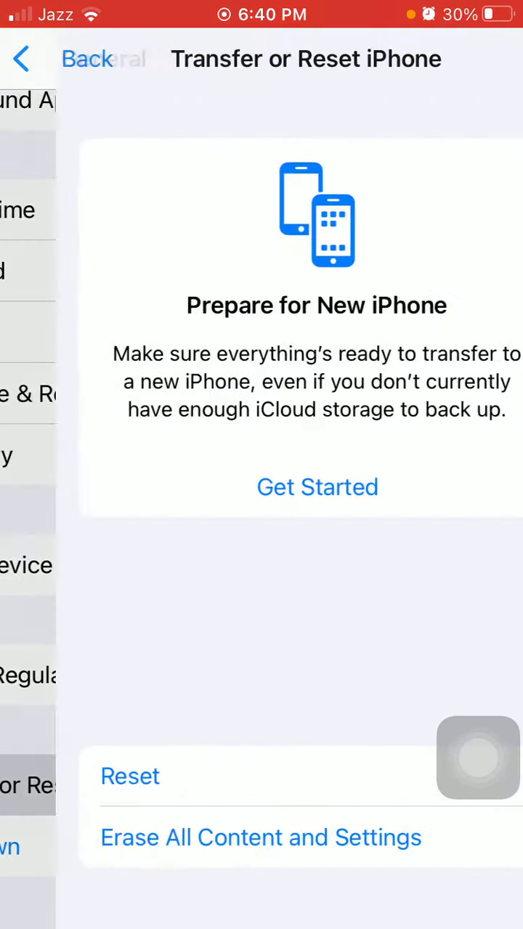
left_click(218, 776)
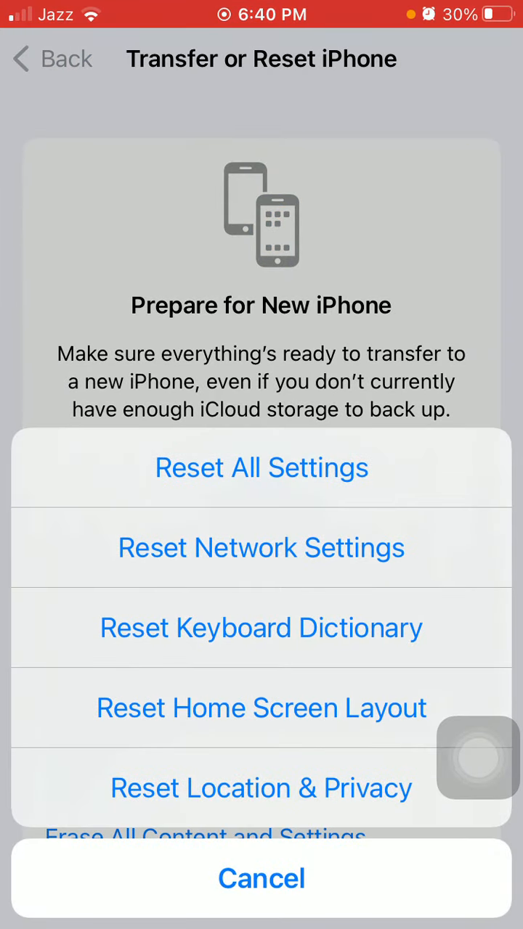
left_click(262, 708)
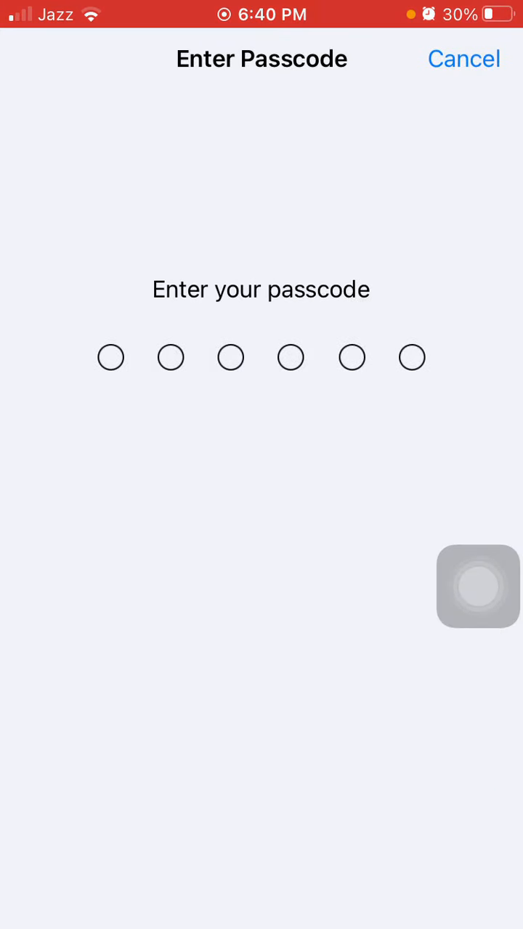
type("•••••")
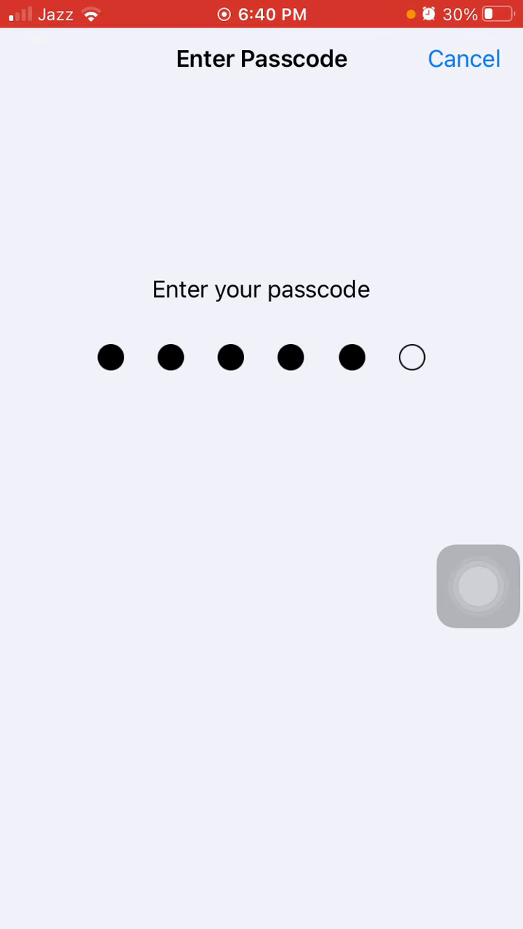
type("•")
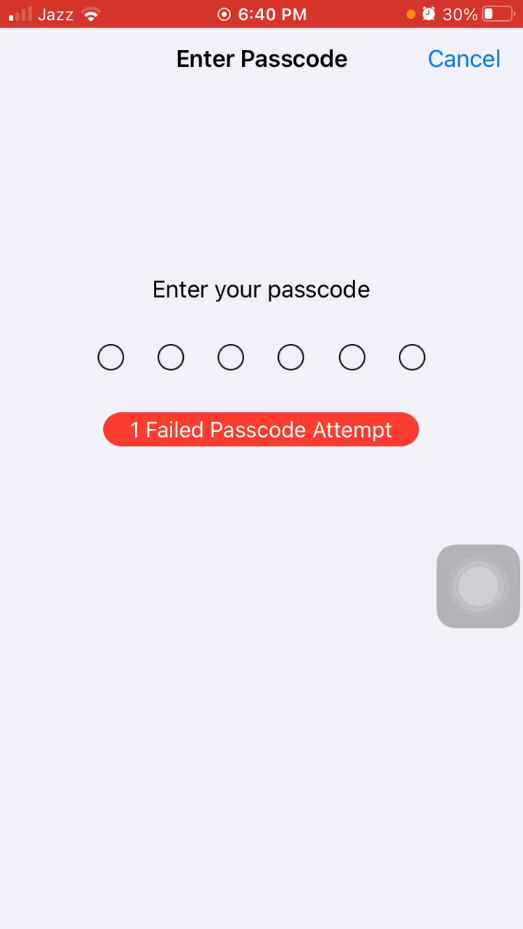
type("••")
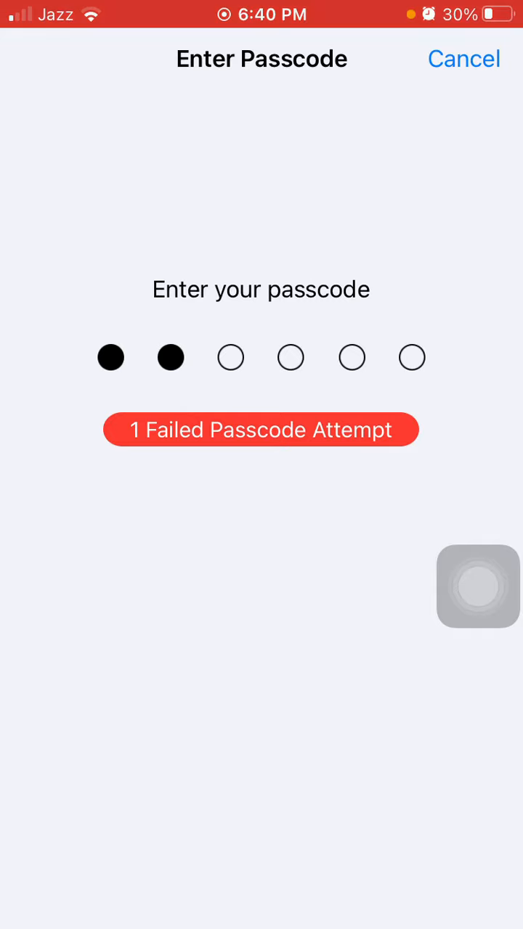
type("••••")
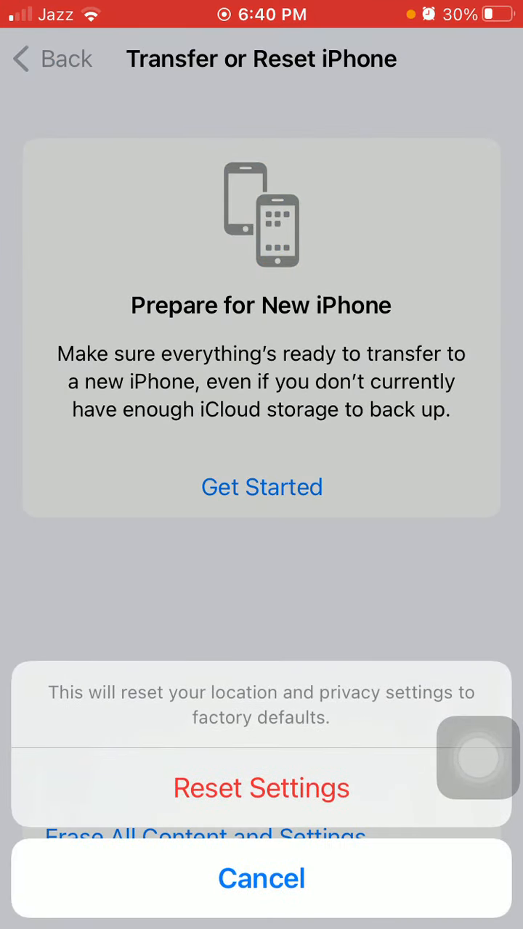
- Confirm Reset Settings, then close Settings from the app switcher to reach the home screen
left_click(262, 879)
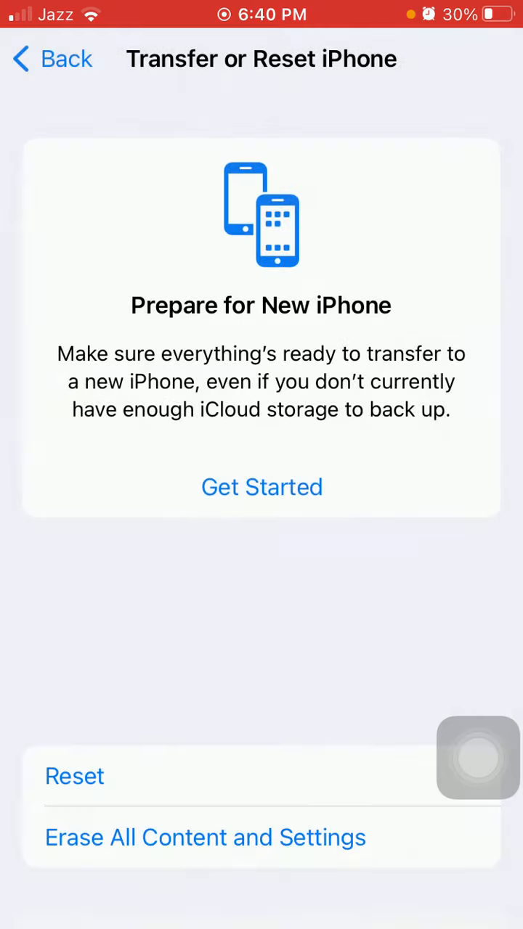
left_click(477, 758)
double_click(262, 737)
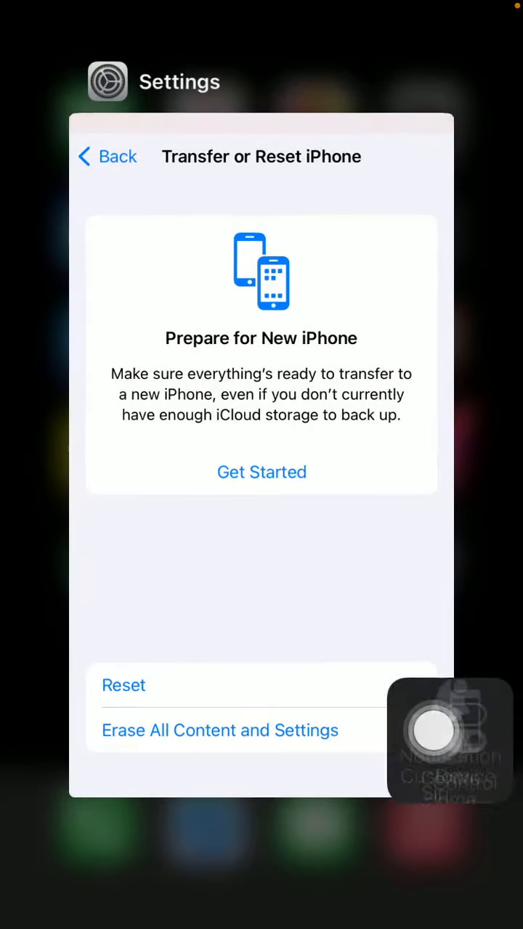
left_click_drag(261, 508, 262, 72)
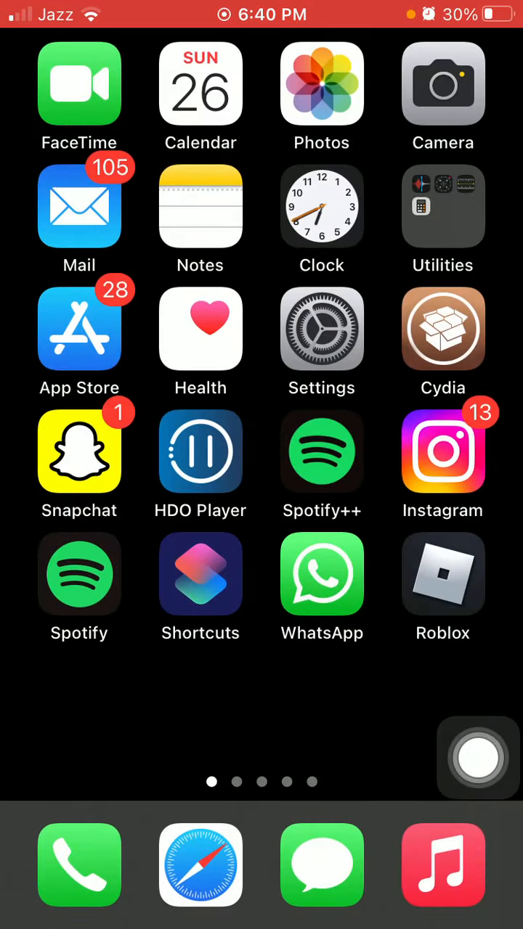